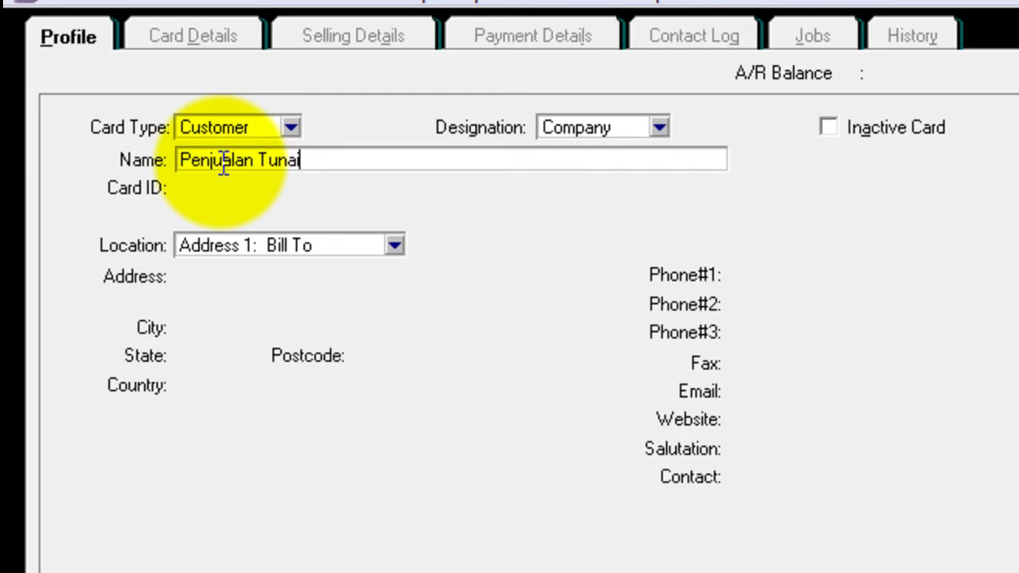
Confirm Penjualan Tunai as the name on the new customer card and fill in its card ID
{"action": "key", "text": "Tab"}
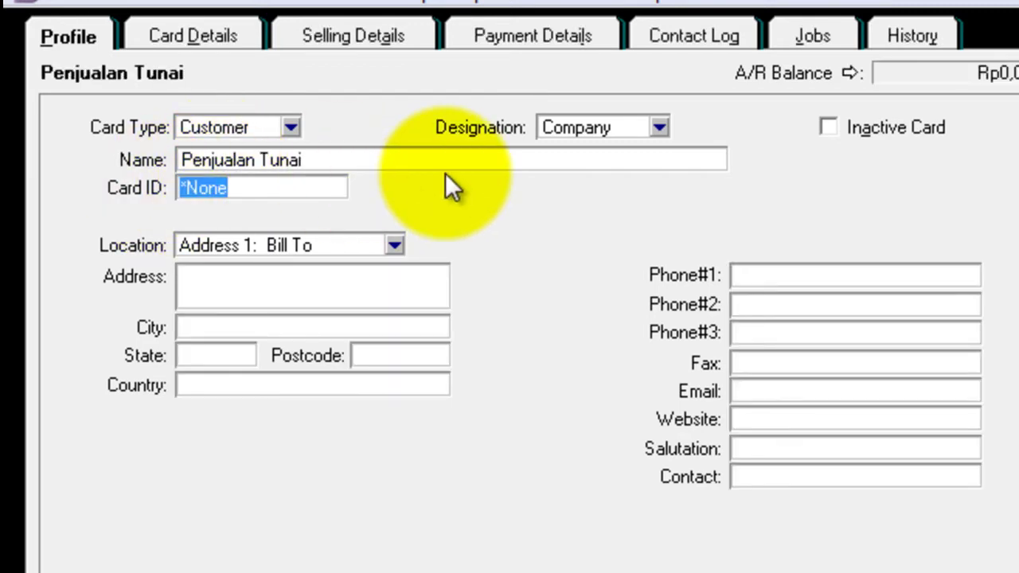
{"action": "type", "text": "C005"}
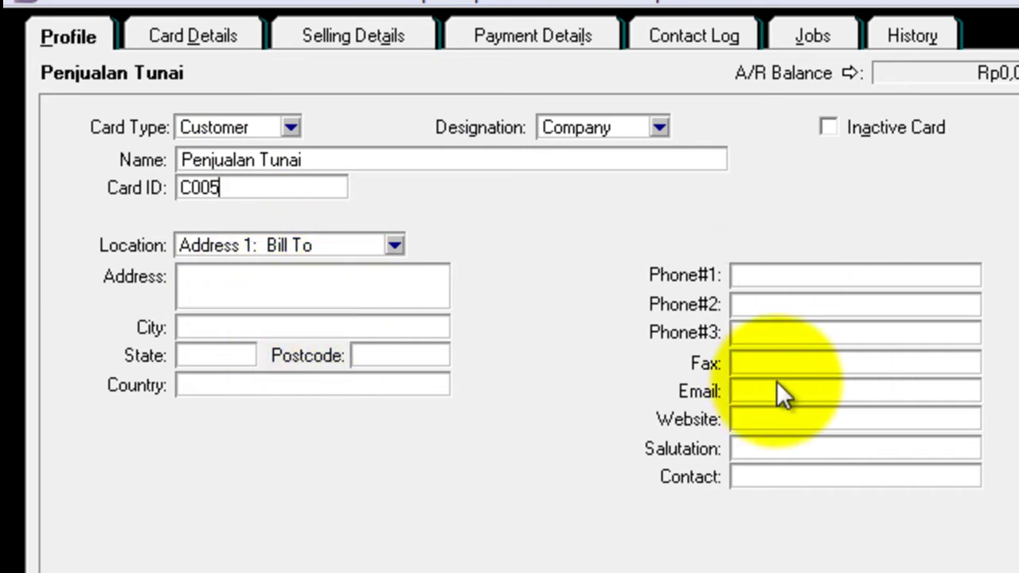
In the customer's selling details, set the freight tax code to N-T and the payment terms to C.O.D
{"action": "left_click", "coordinate": [372, 33]}
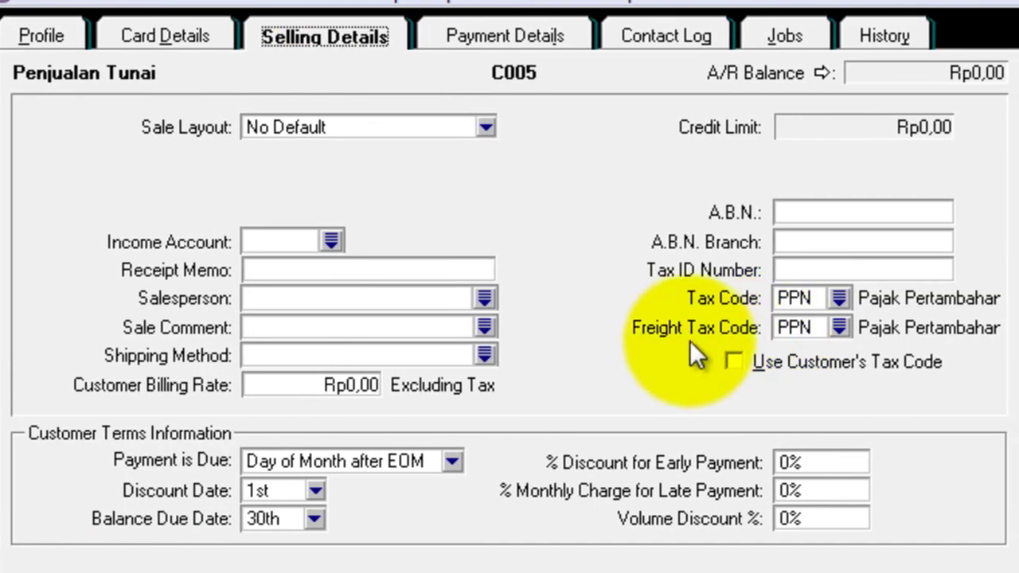
{"action": "left_click", "coordinate": [840, 328]}
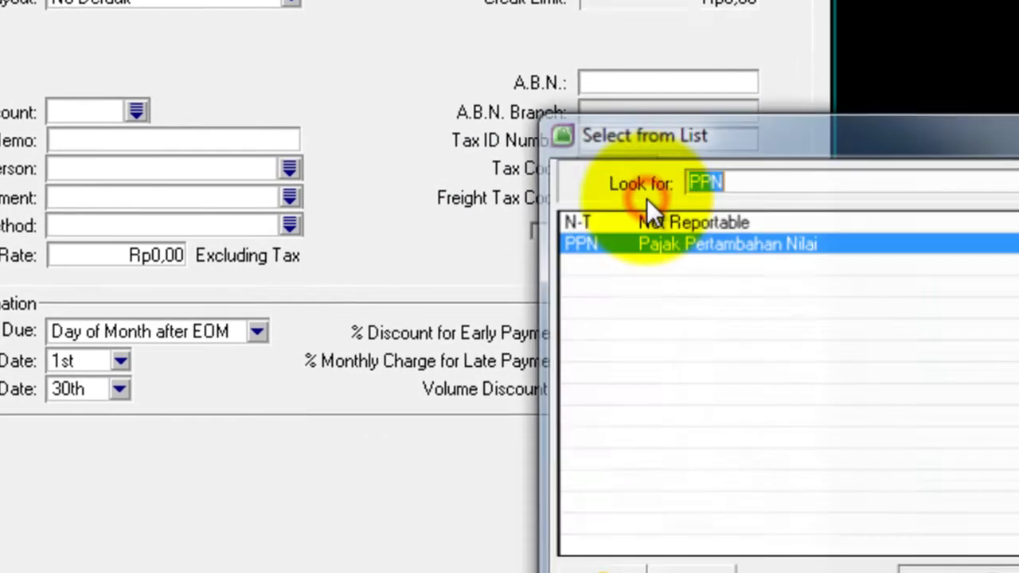
{"action": "double_click", "coordinate": [488, 119]}
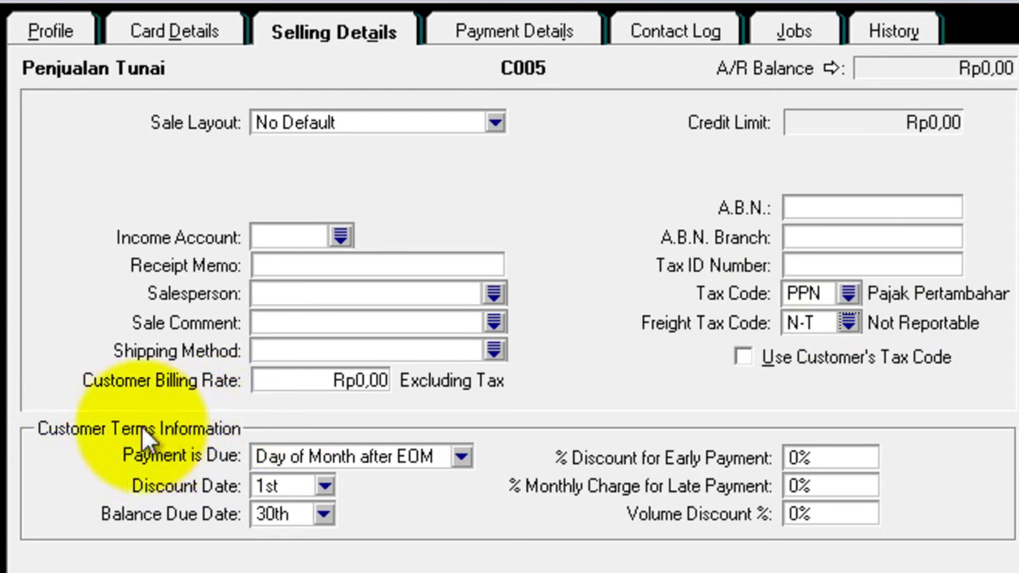
{"action": "left_click", "coordinate": [461, 454]}
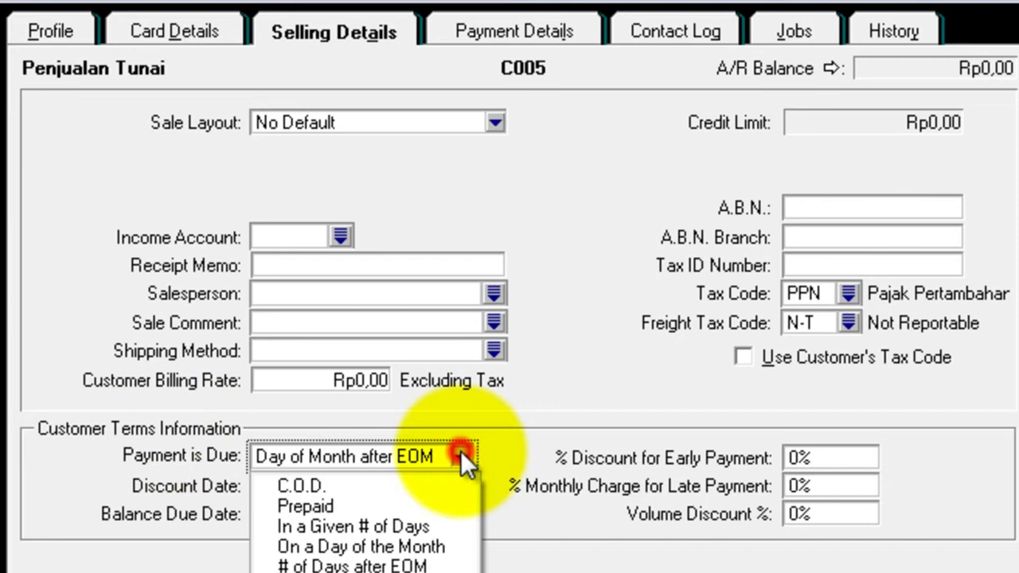
{"action": "left_click", "coordinate": [382, 483]}
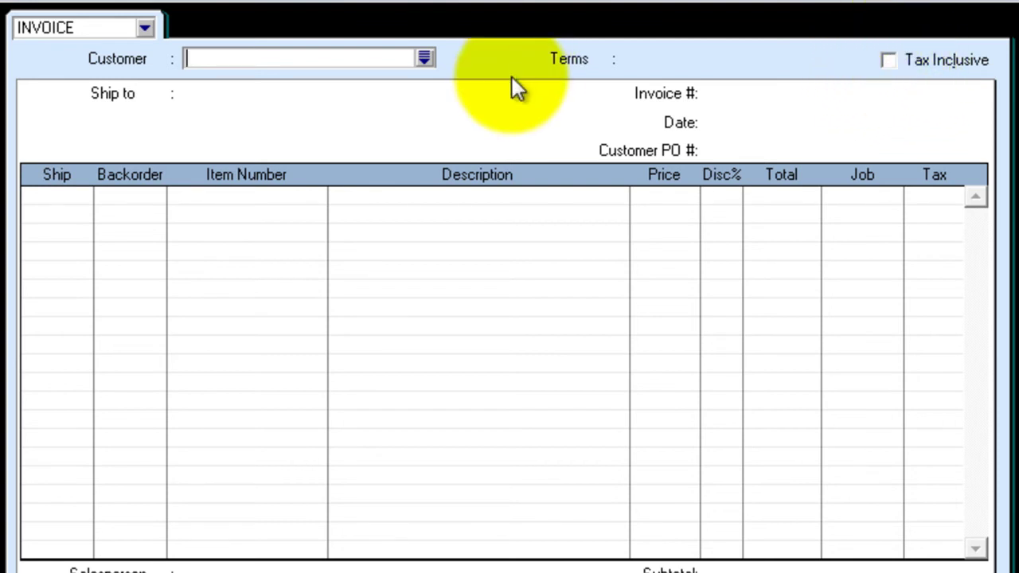
Fill in the sales invoice header with customer Penjualan Tunai, invoice number NK12-1 and date 09/12/2018
{"action": "left_click", "coordinate": [425, 61]}
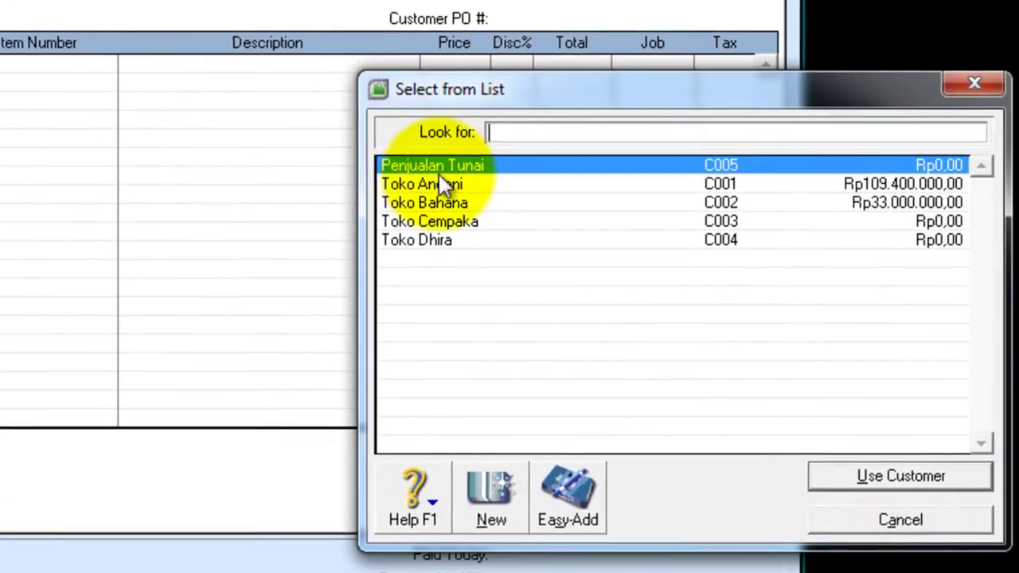
{"action": "double_click", "coordinate": [424, 150]}
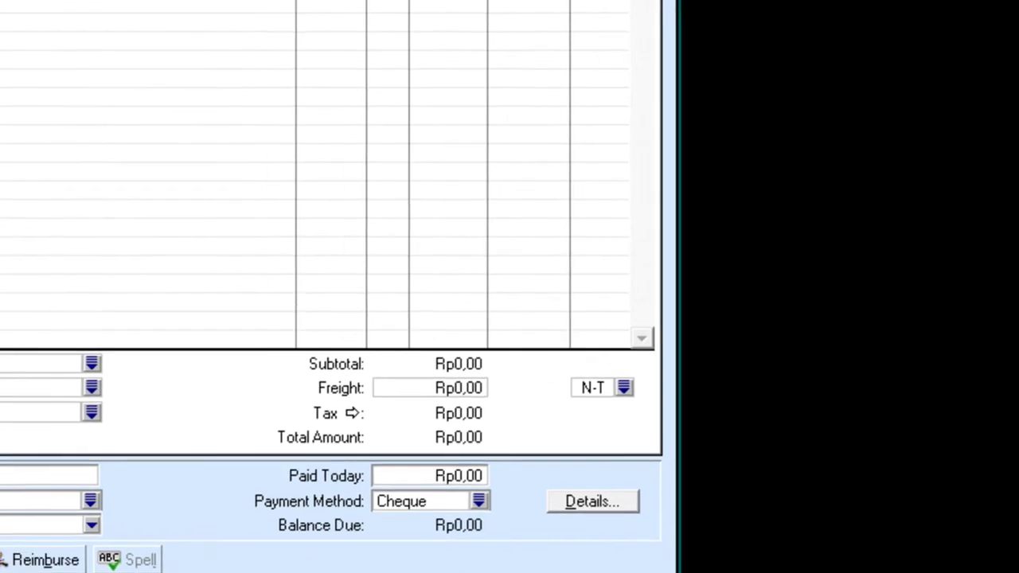
{"action": "left_click", "coordinate": [739, 64]}
{"action": "type", "text": "NK12-1"}
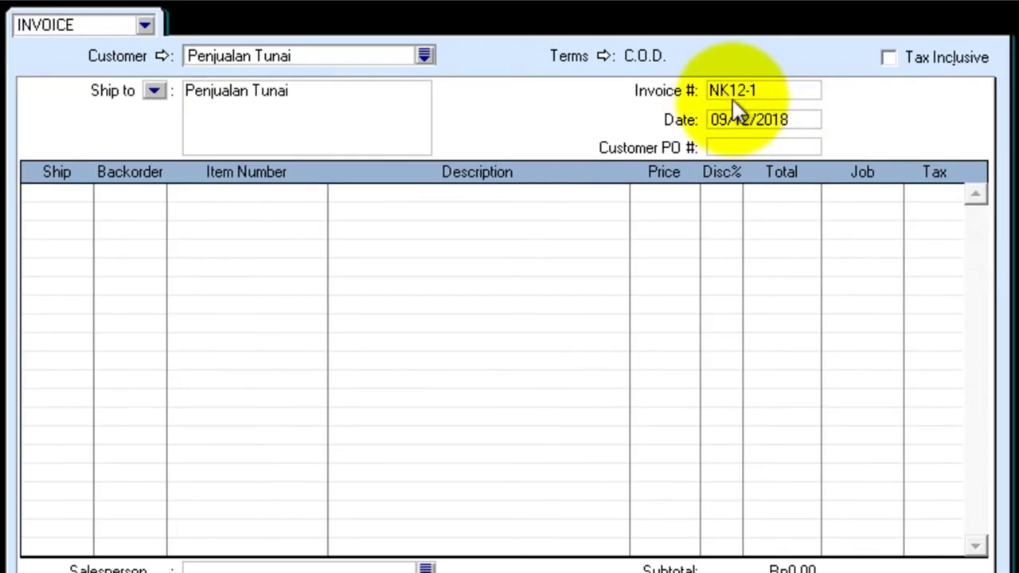
{"action": "left_click", "coordinate": [769, 91]}
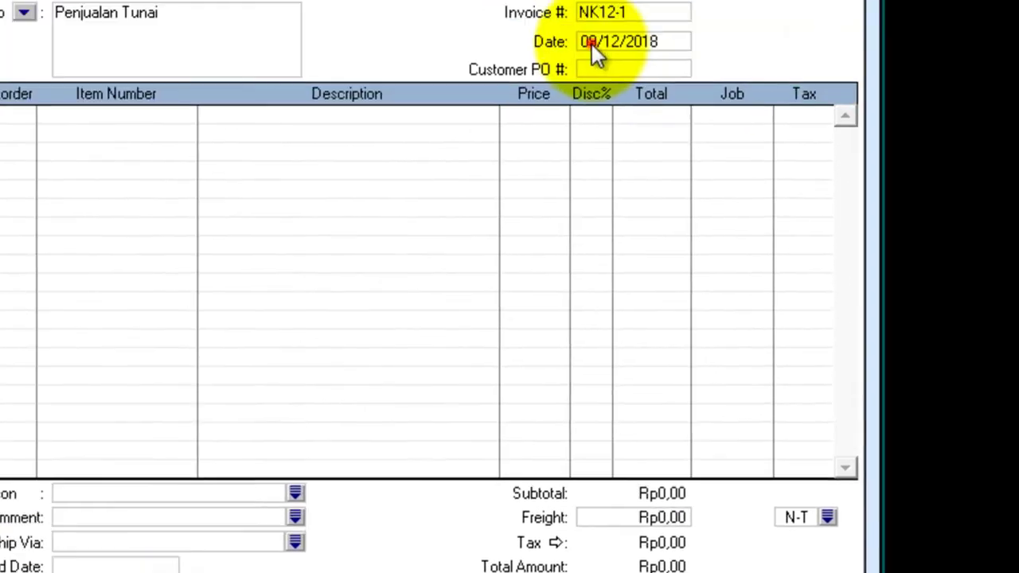
{"action": "left_click", "coordinate": [721, 116]}
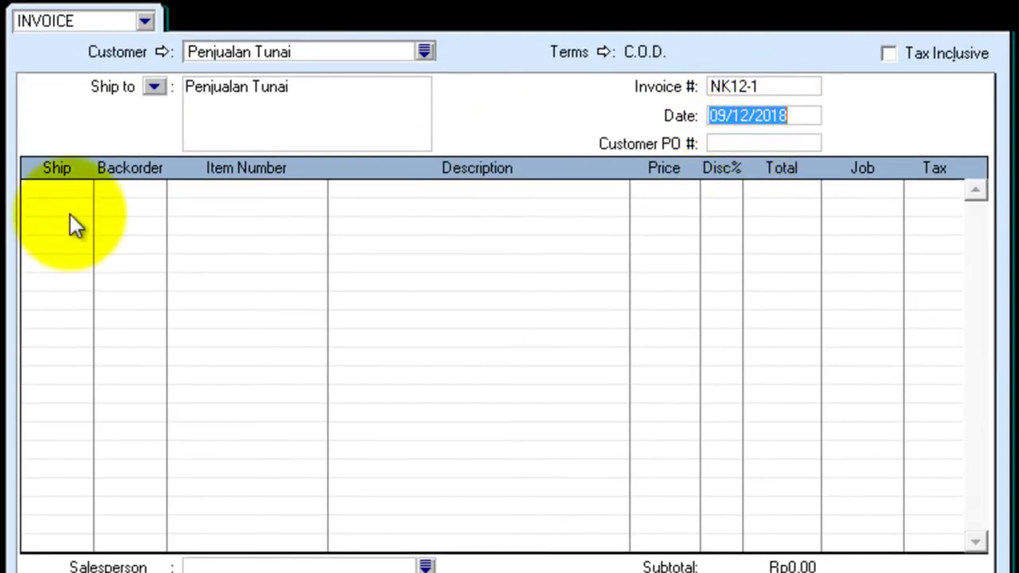
Enter the first invoice line for 6 units of item AU-N06 (Accu Check) at a price of 1600000
{"action": "left_click", "coordinate": [78, 190]}
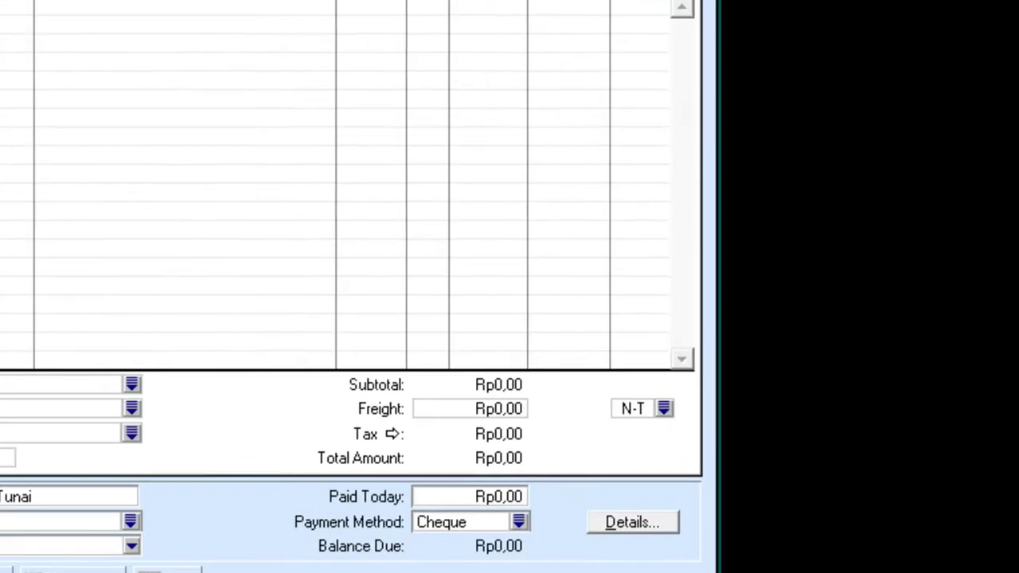
{"action": "key", "text": "Tab"}
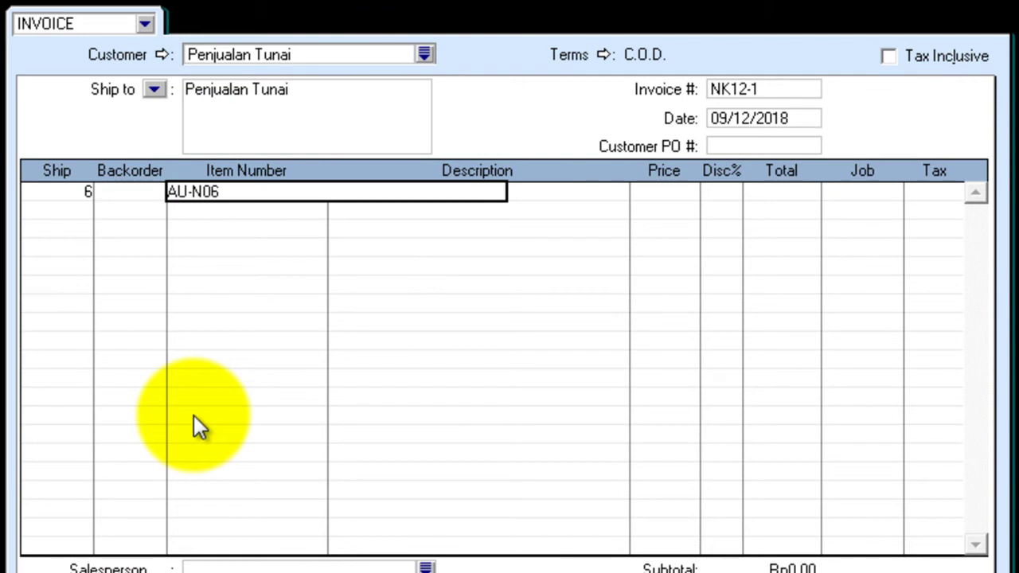
{"action": "key", "text": "Tab"}
{"action": "key", "text": "Tab"}
{"action": "key", "text": "Tab"}
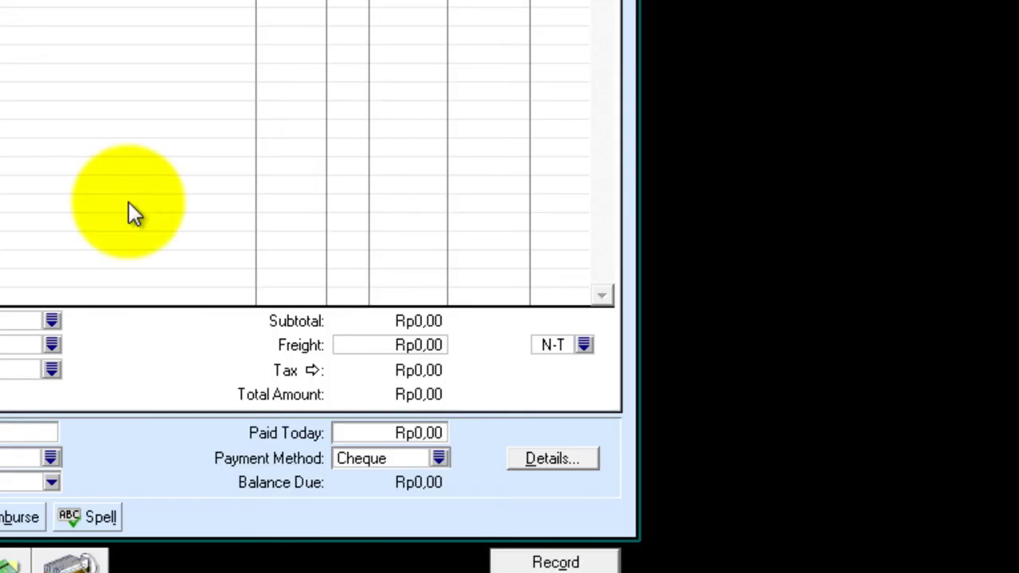
{"action": "type", "text": "1600000"}
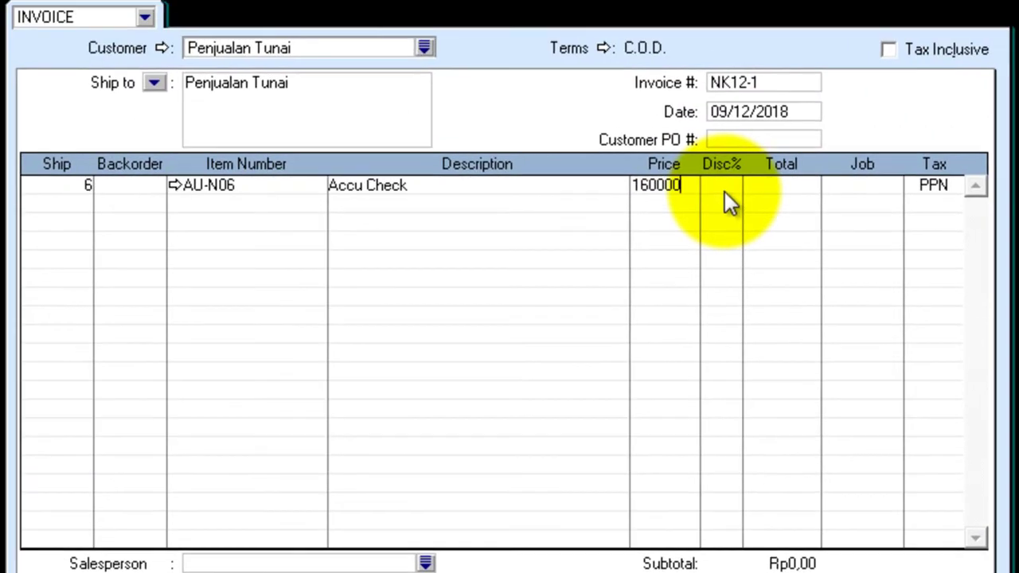
{"action": "key", "text": "Tab"}
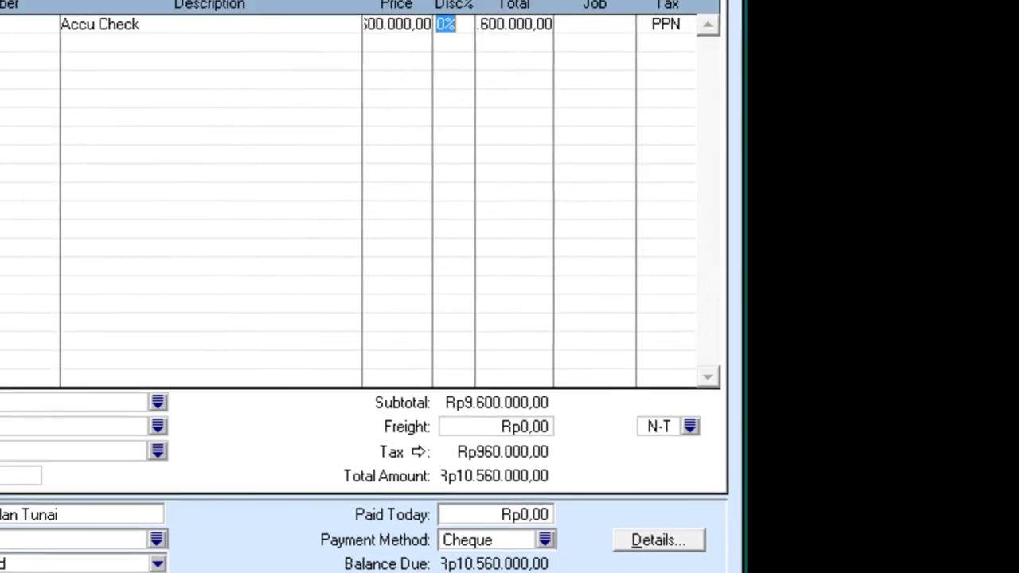
Add a second invoice line for 10 units of AU-N08 (Oxone) at 1800000, taking the price from the NOTA KONTAN document in Word
{"action": "left_click", "coordinate": [77, 203]}
{"action": "type", "text": "10"}
{"action": "key", "text": "Tab"}
{"action": "type", "text": "AU-N08"}
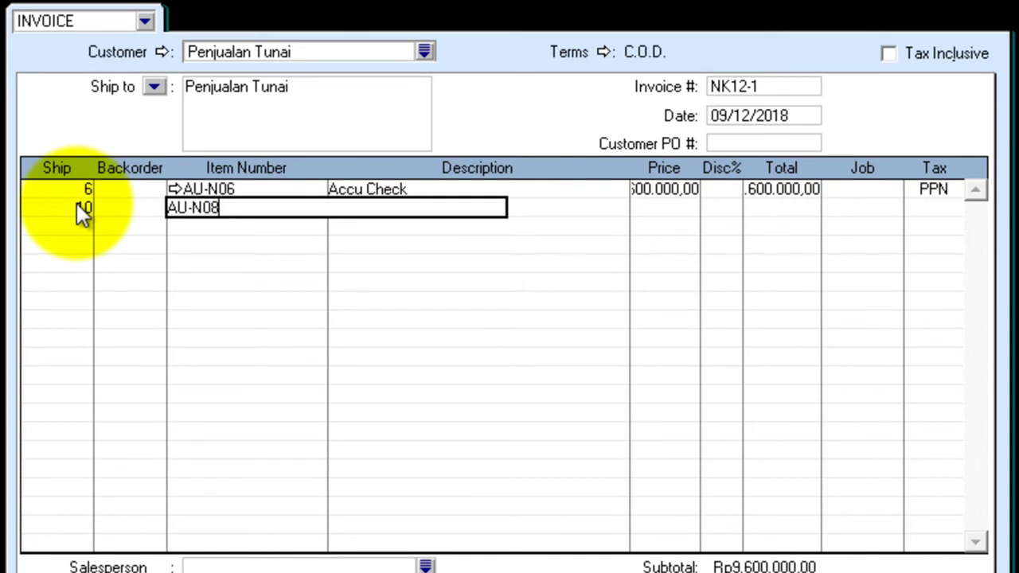
{"action": "key", "text": "Tab"}
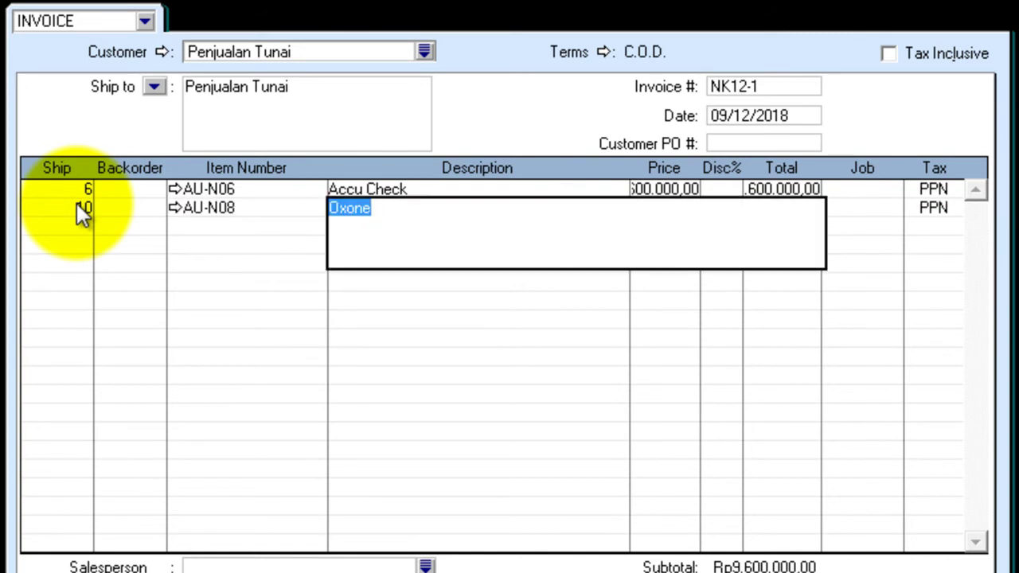
{"action": "key", "text": "Tab"}
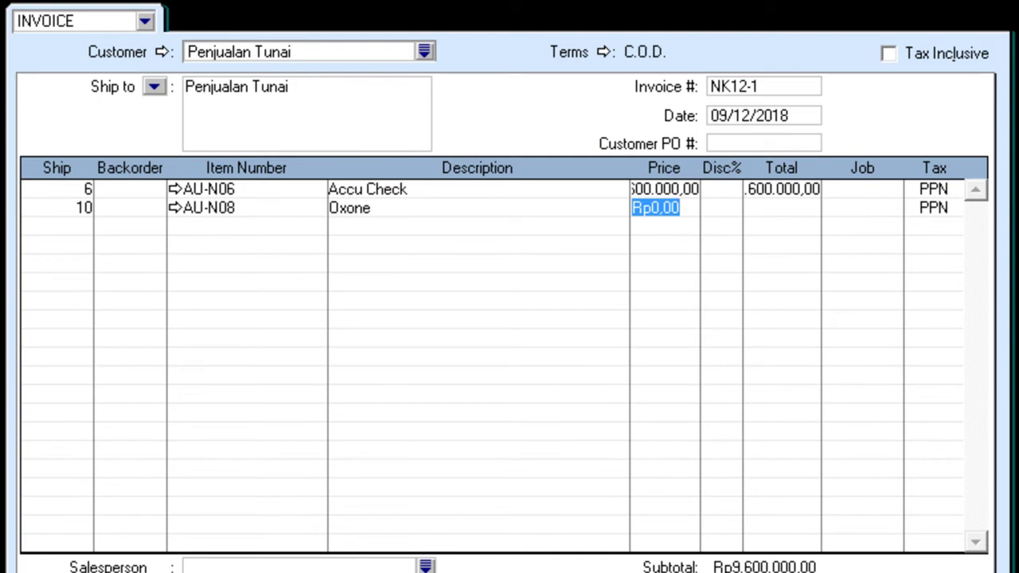
{"action": "key", "text": "alt+Tab"}
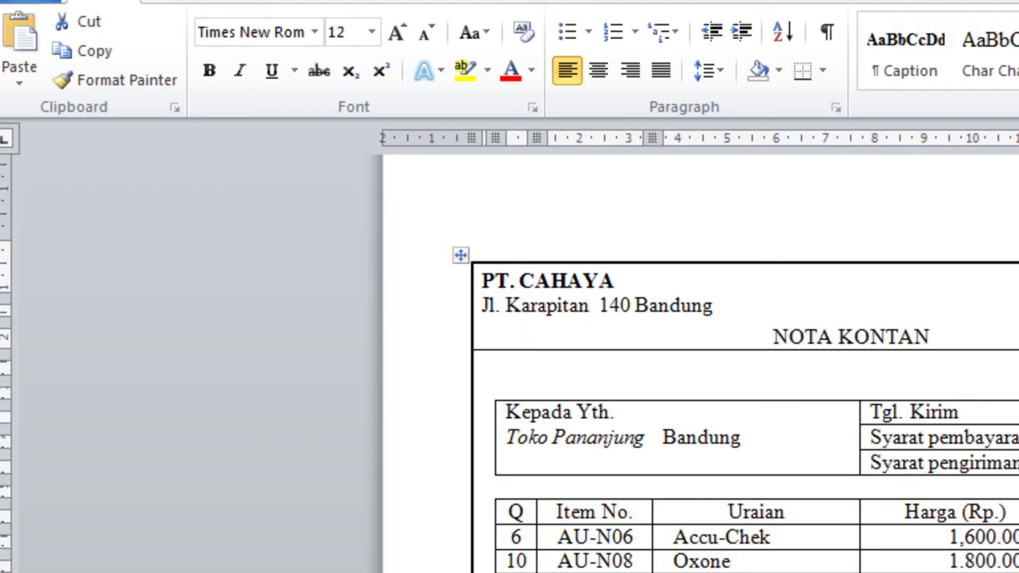
{"action": "key", "text": "alt+Tab"}
{"action": "key", "text": "alt+Tab"}
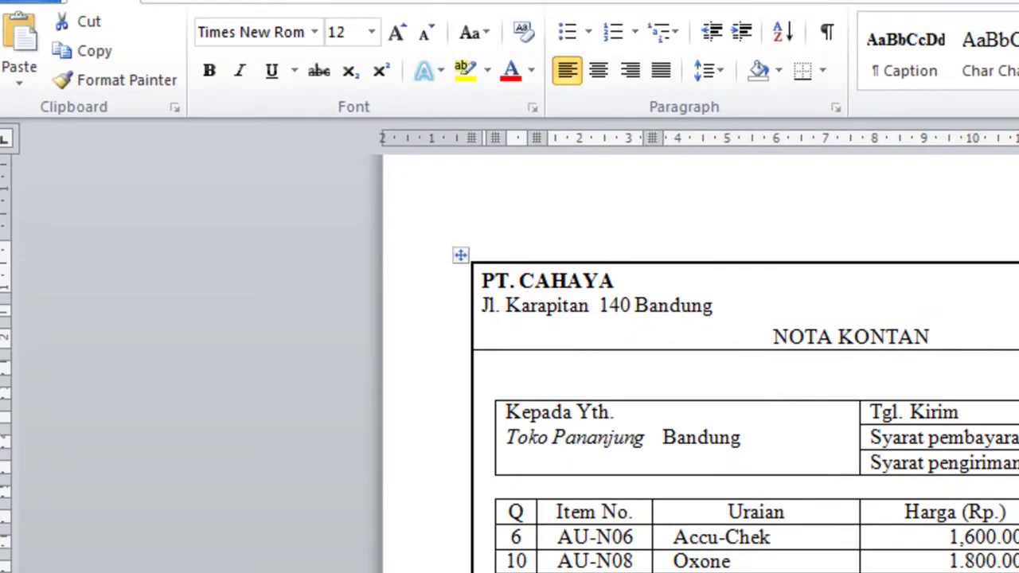
{"action": "key", "text": "alt+Tab"}
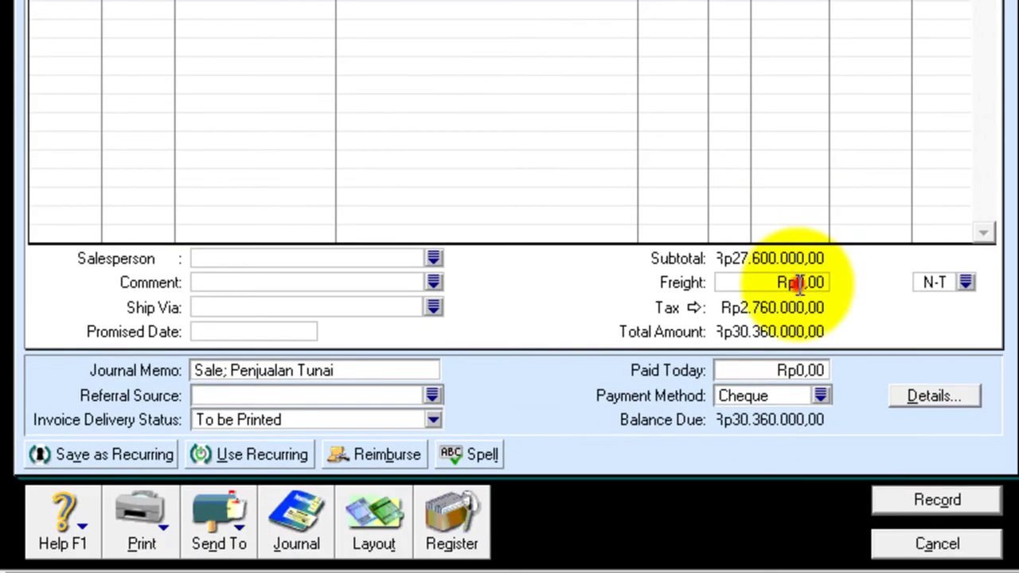
Set the invoice's freight to Rp350.000 per the source document and change the journal memo to Penjualan Tunai
{"action": "key", "text": "alt+Tab"}
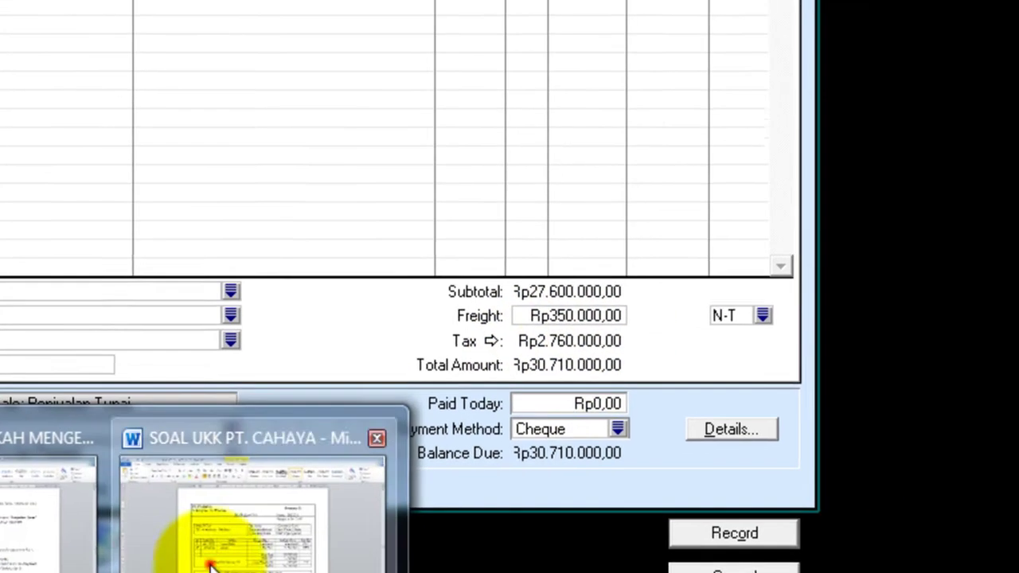
{"action": "left_click", "coordinate": [194, 542]}
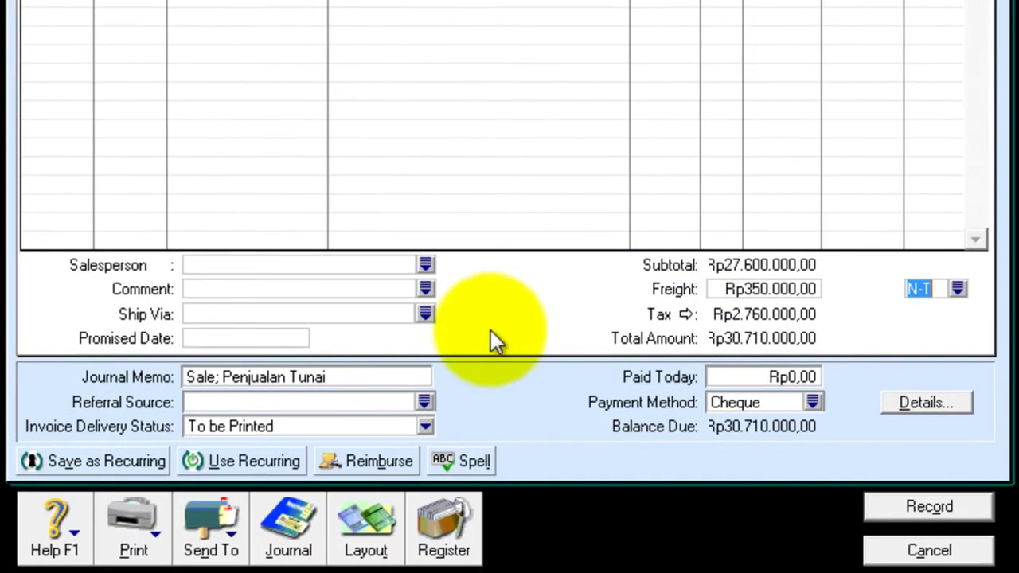
{"action": "left_click", "coordinate": [366, 376]}
{"action": "type", "text": "Penjualan Tunai"}
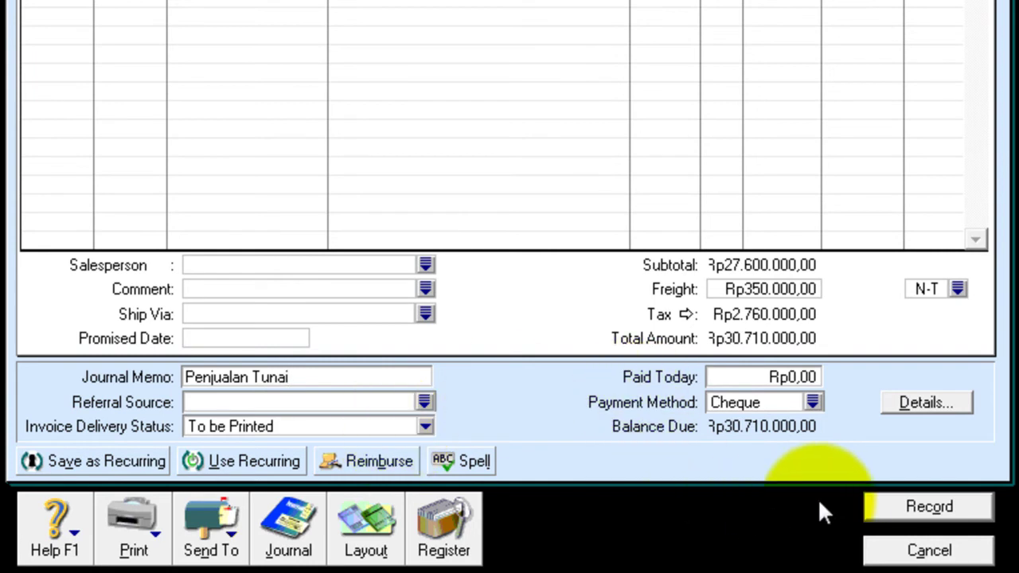
Record the invoice, ignoring all spelling suggestions for Accu and Oxone, and close the sales entry form
{"action": "left_click", "coordinate": [920, 510]}
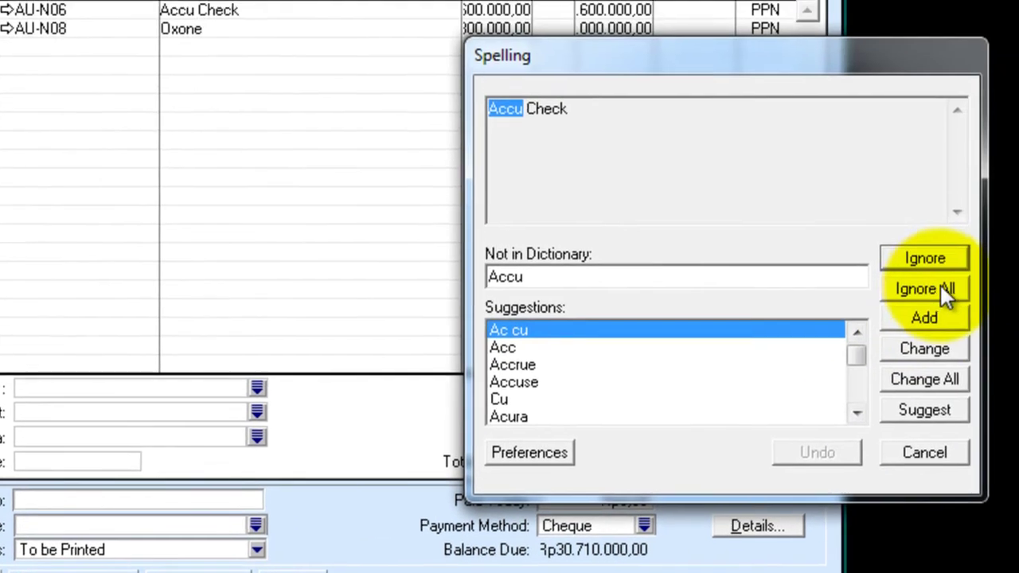
{"action": "left_click", "coordinate": [925, 288]}
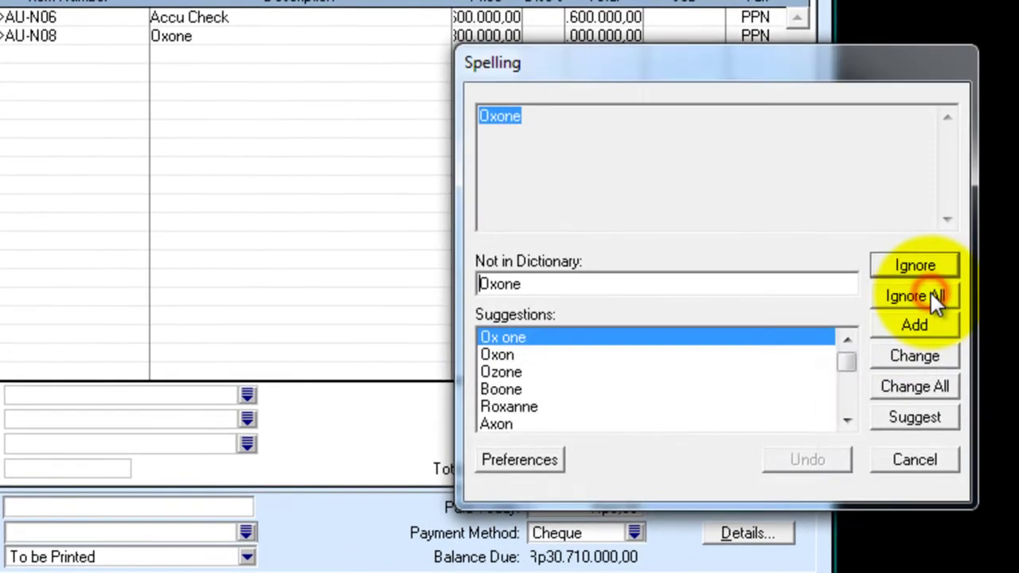
{"action": "left_click", "coordinate": [931, 293]}
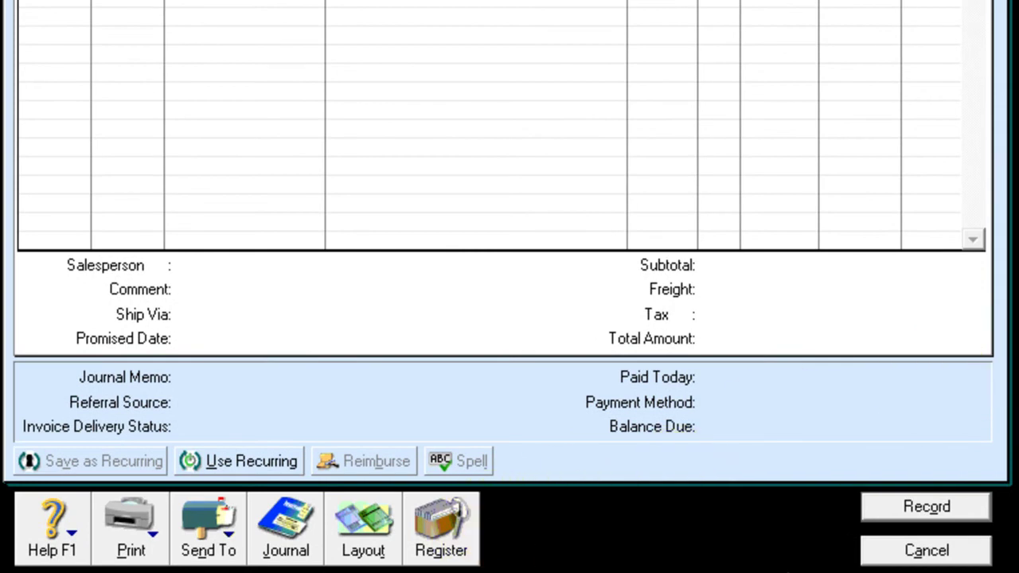
{"action": "left_click", "coordinate": [913, 558]}
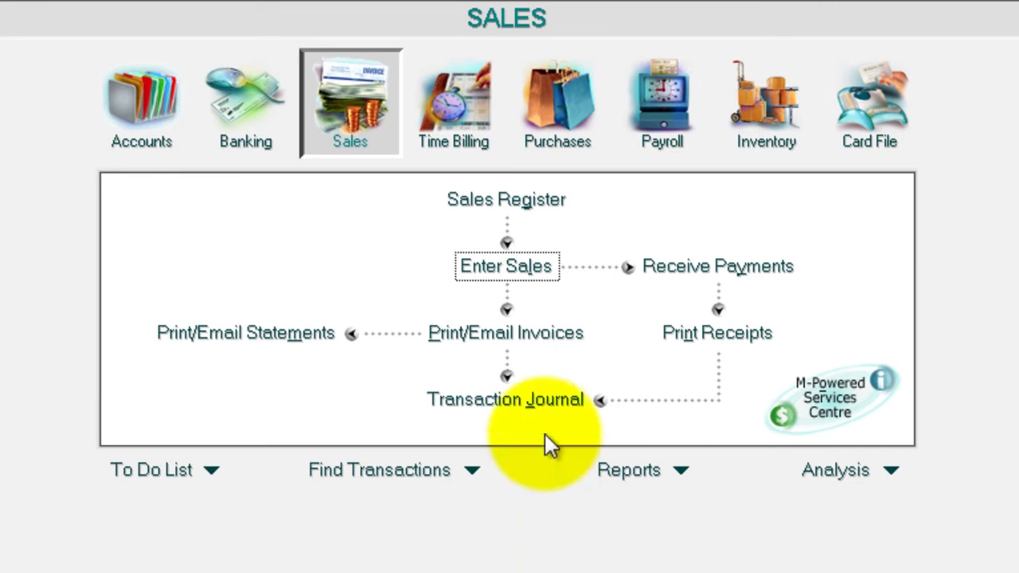
Find the 09/12/2018 sale NK12-1 in the transaction journal listing all journals, open it and start a payment receipt for it
{"action": "left_click", "coordinate": [530, 404]}
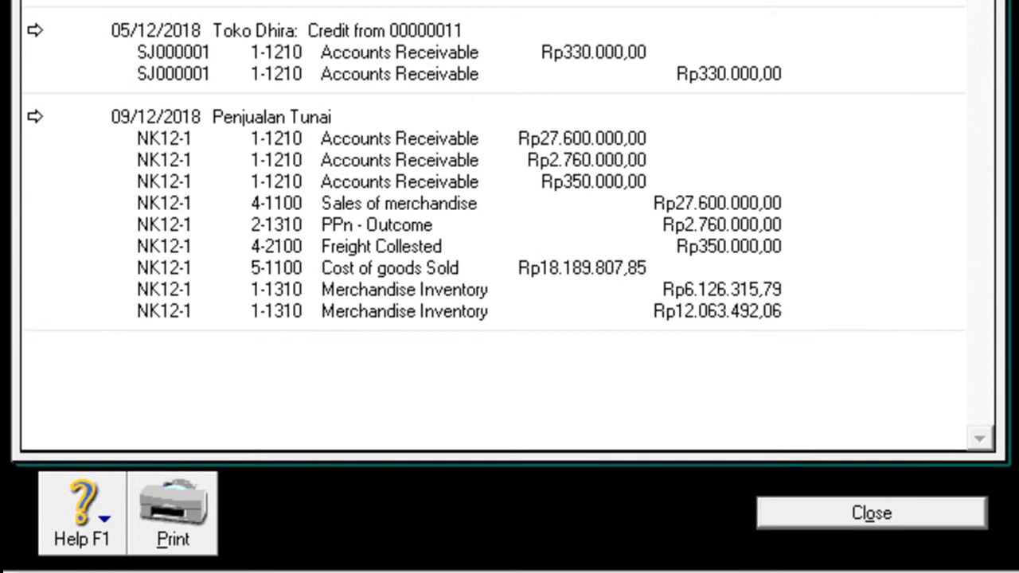
{"action": "left_click", "coordinate": [916, 2]}
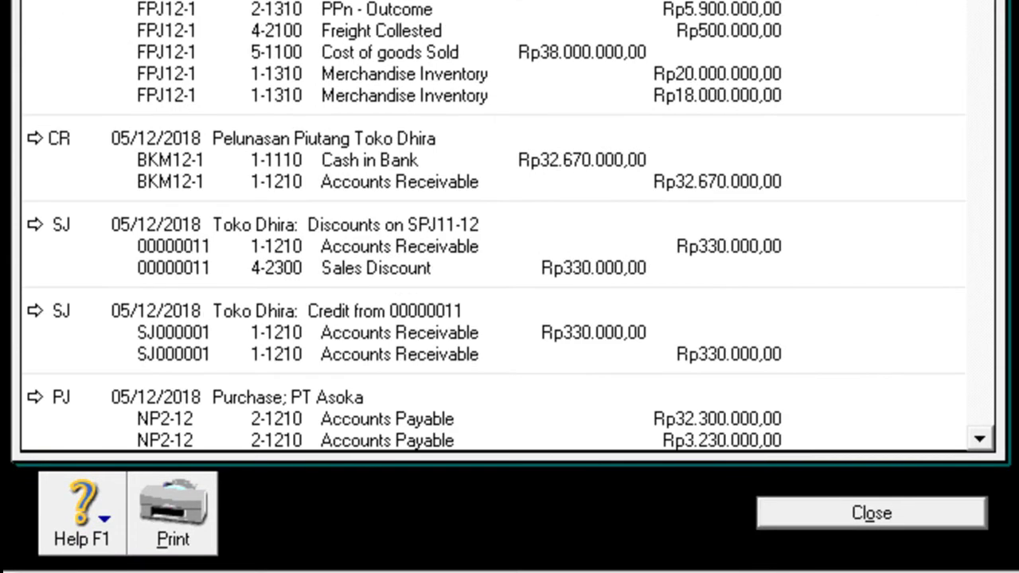
{"action": "left_click_drag", "start_coordinate": [979, 46], "coordinate": [983, 454]}
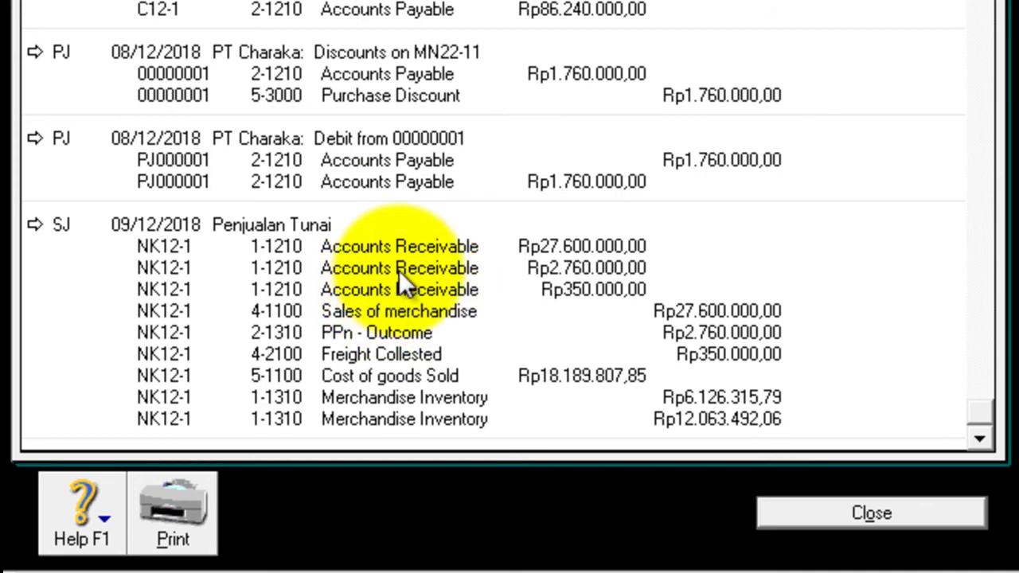
{"action": "left_click", "coordinate": [36, 225]}
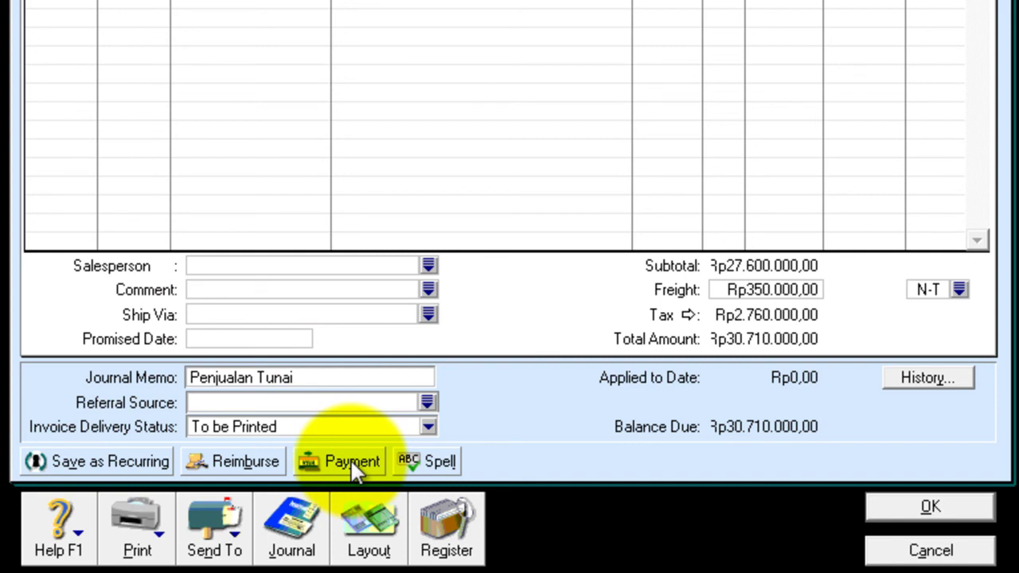
{"action": "left_click", "coordinate": [350, 460]}
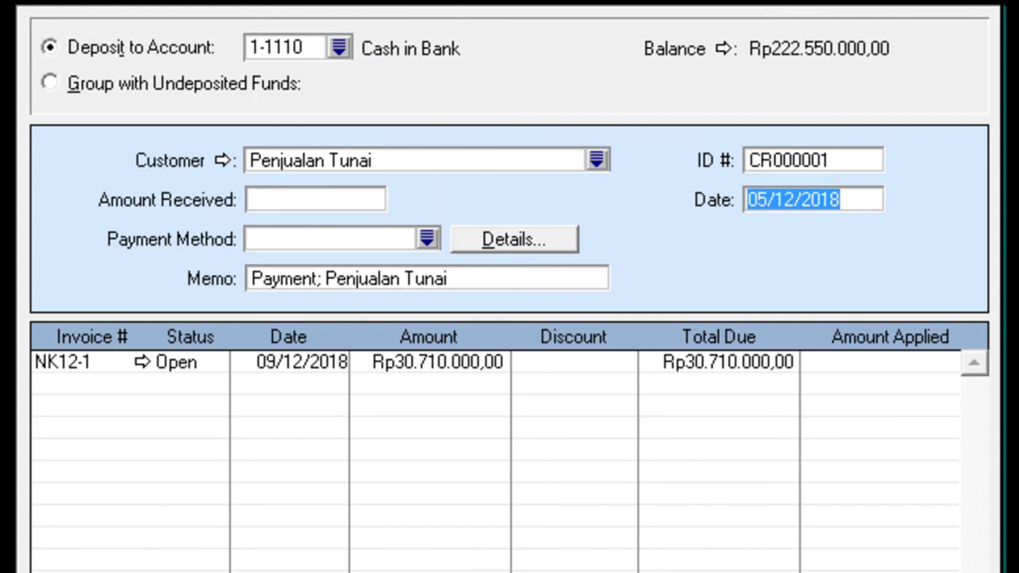
Set the payment receipt's ID number to NK12-1 and its date to 09/12/2018
{"action": "key", "text": "Tab"}
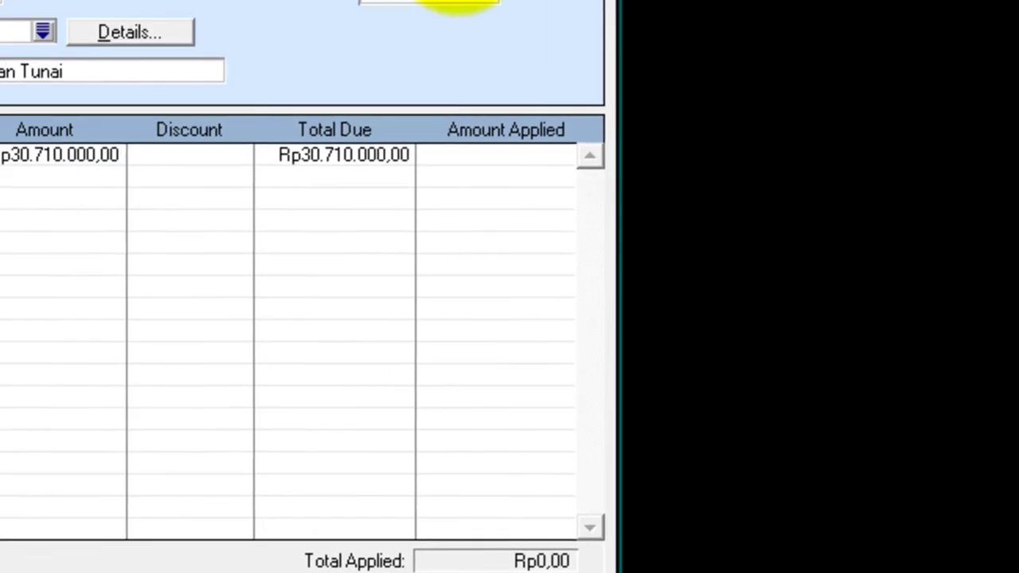
{"action": "left_click", "coordinate": [835, 152]}
{"action": "type", "text": "NK12-1"}
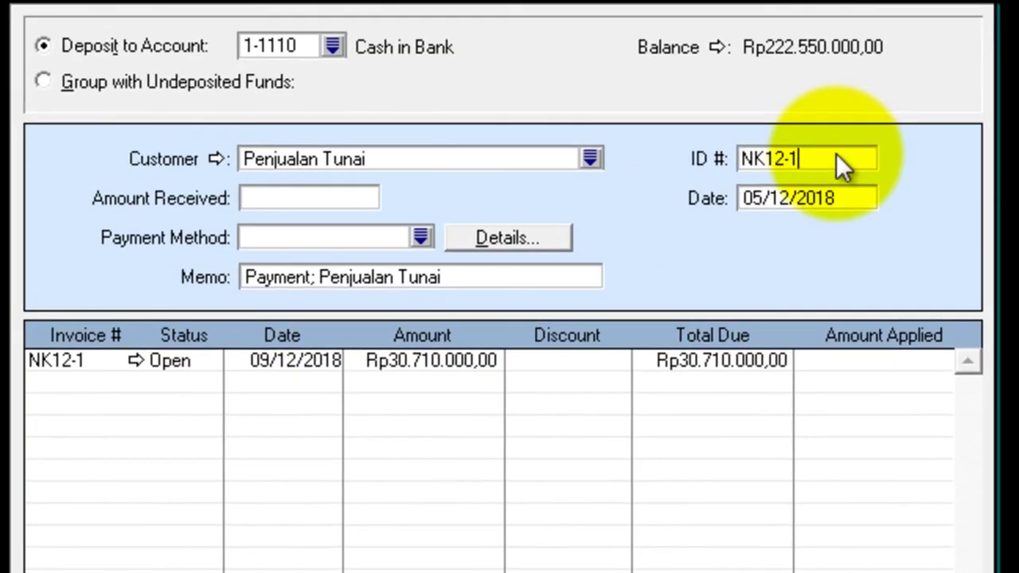
{"action": "key", "text": "Tab"}
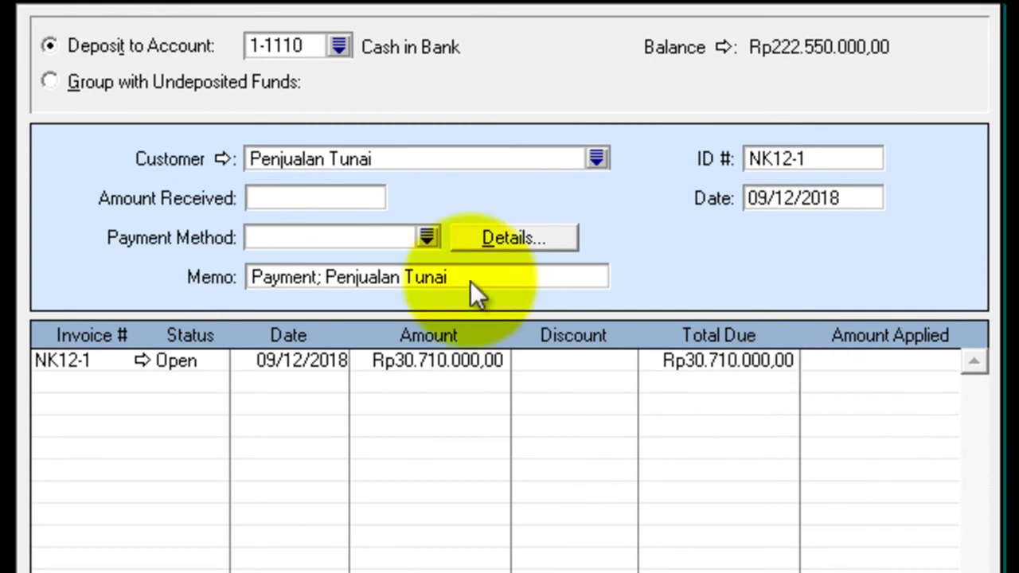
Enter Rp30.710.000,00 as the amount received from Penjualan Tunai and choose Cash as the payment method
{"action": "left_click", "coordinate": [279, 199]}
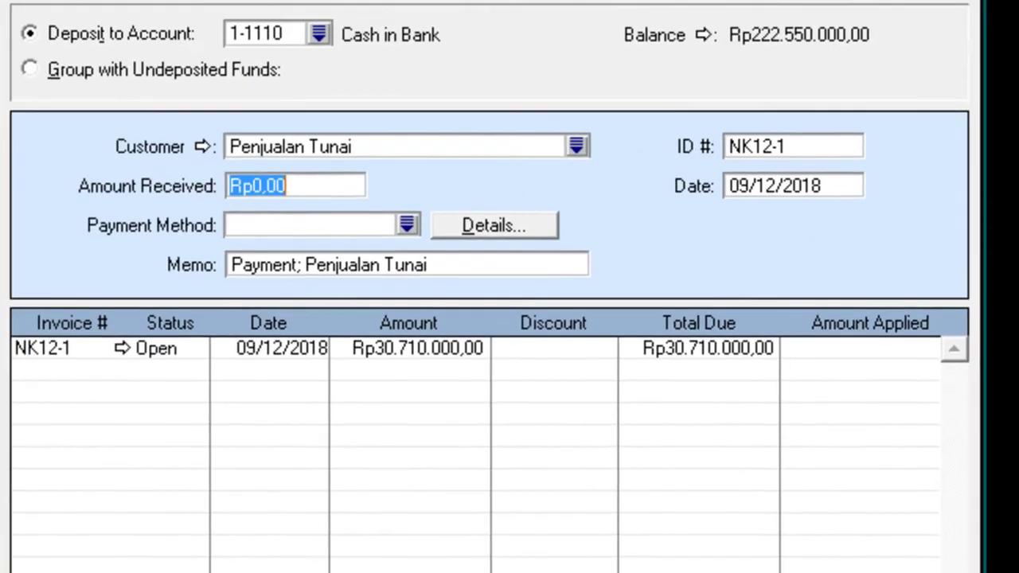
{"action": "type", "text": "30.710.000,00"}
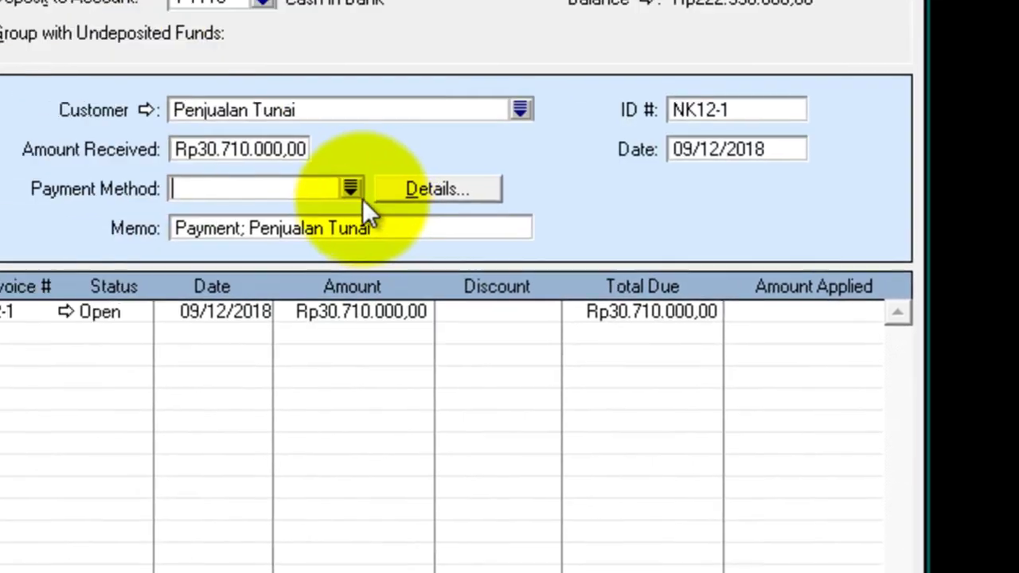
{"action": "left_click", "coordinate": [362, 199]}
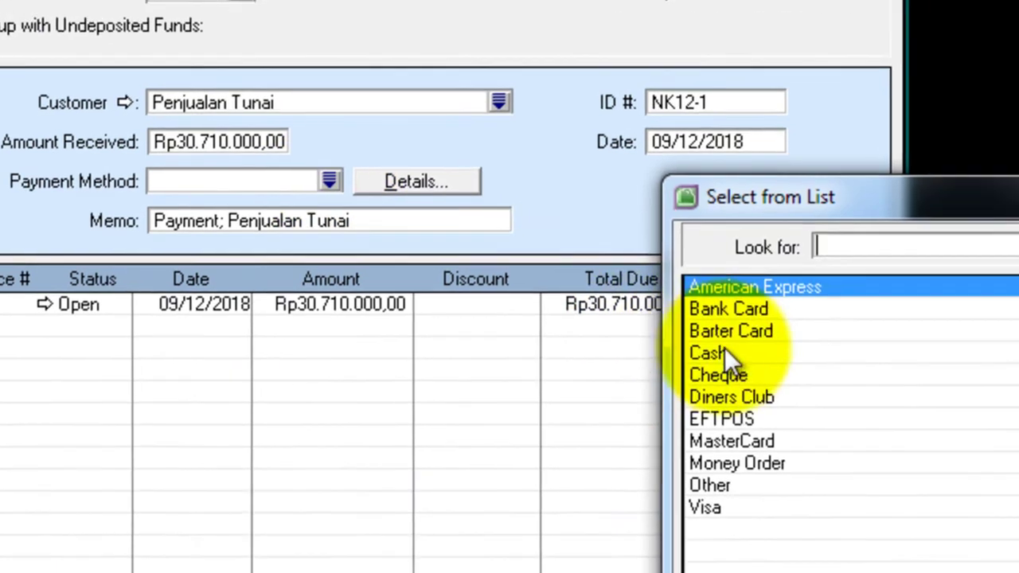
{"action": "left_click", "coordinate": [721, 353]}
{"action": "double_click", "coordinate": [720, 352]}
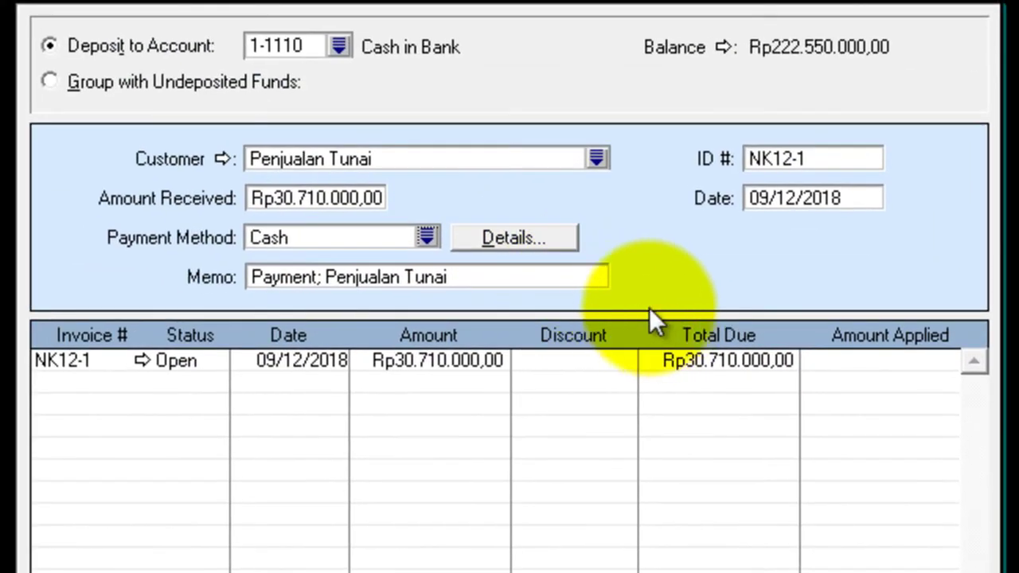
Apply Rp30.710.000,00 to invoice NK12-1 and record the payment receipt
{"action": "left_click", "coordinate": [861, 362]}
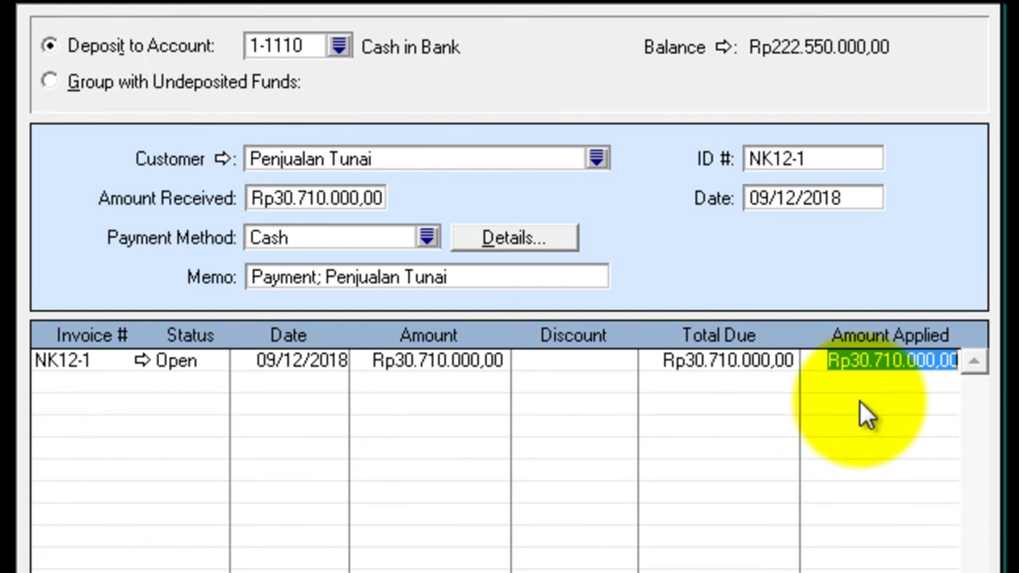
{"action": "key", "text": "Tab"}
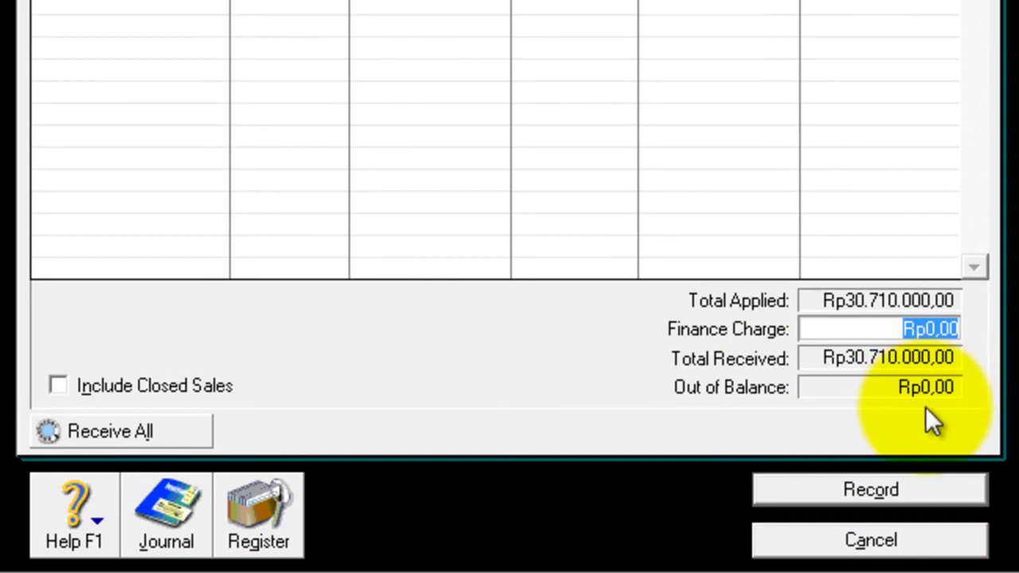
{"action": "left_click", "coordinate": [880, 489]}
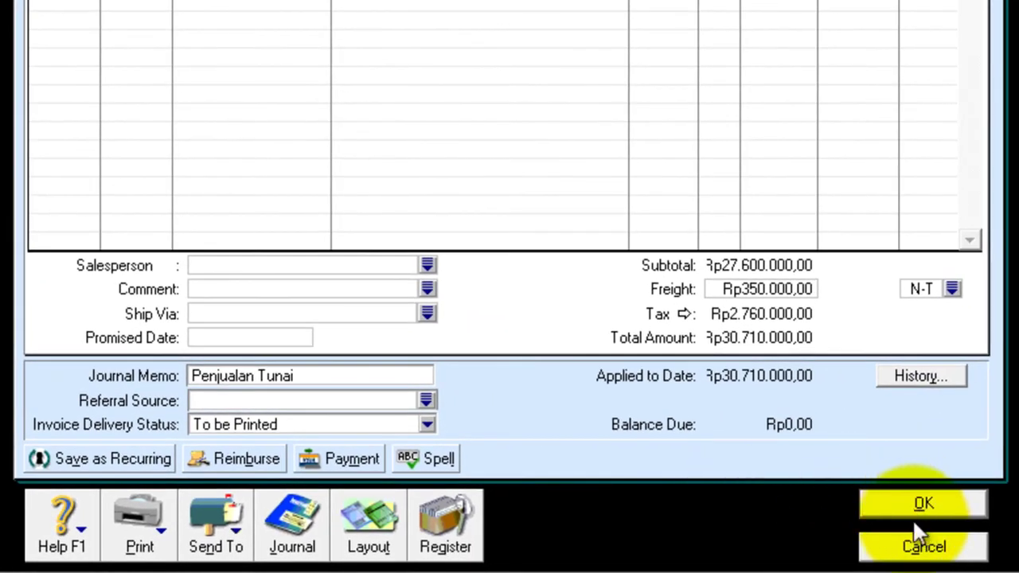
Leave the sale NK12-1, check the 09/12/2018 sale and payment entries at the end of the transaction journal, and close the journal
{"action": "left_click", "coordinate": [915, 550]}
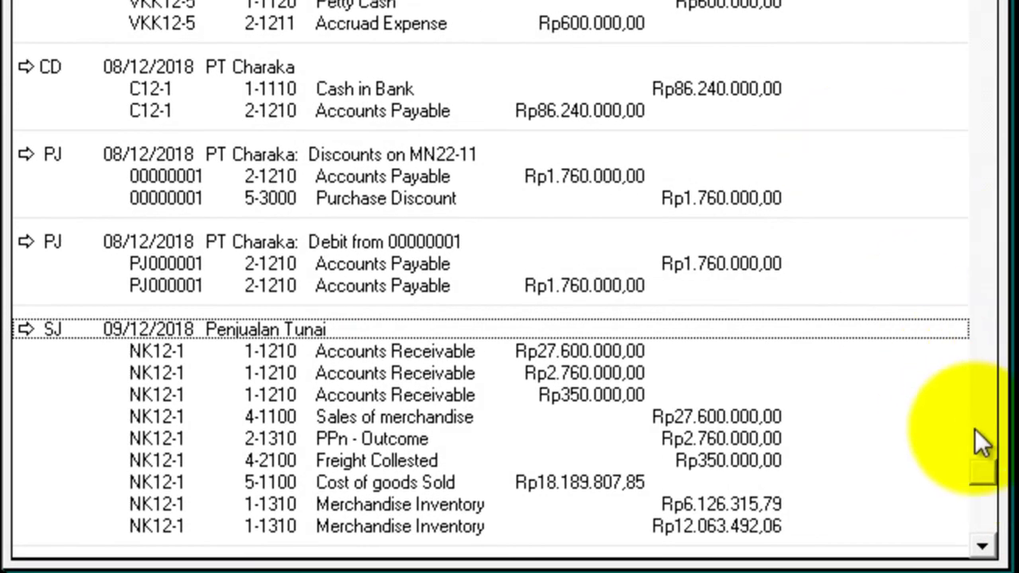
{"action": "left_click", "coordinate": [984, 545]}
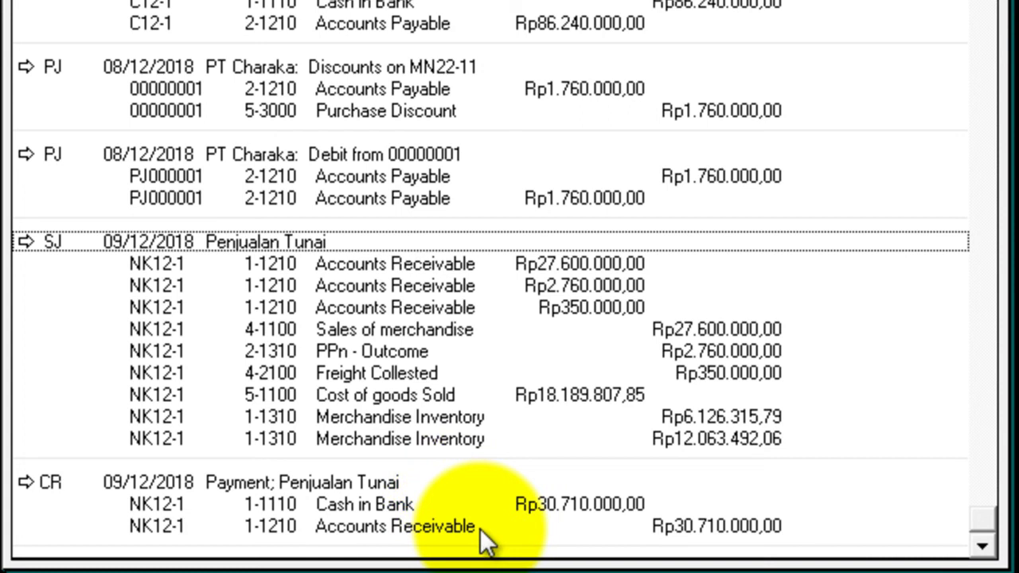
{"action": "left_click", "coordinate": [826, 570]}
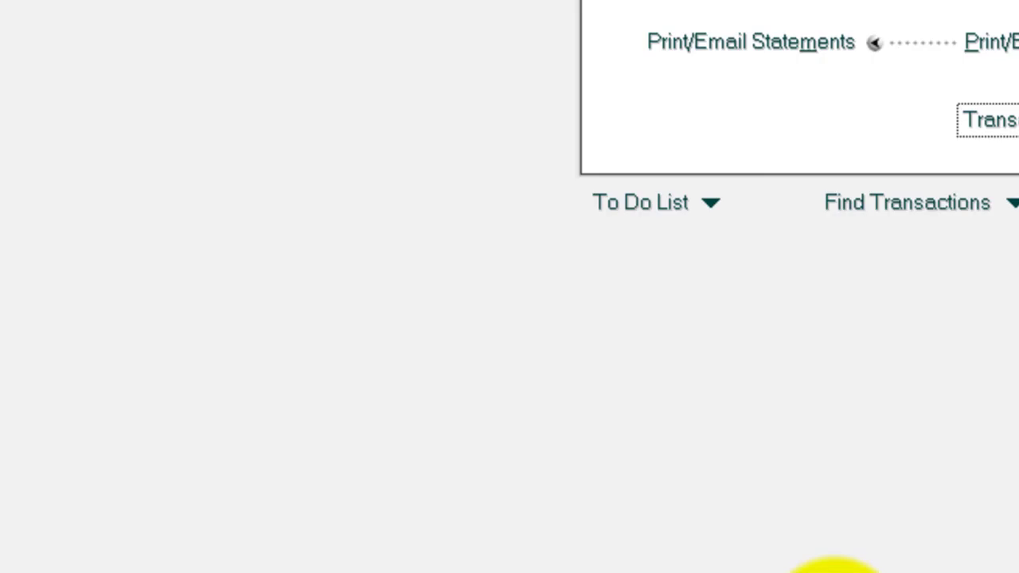